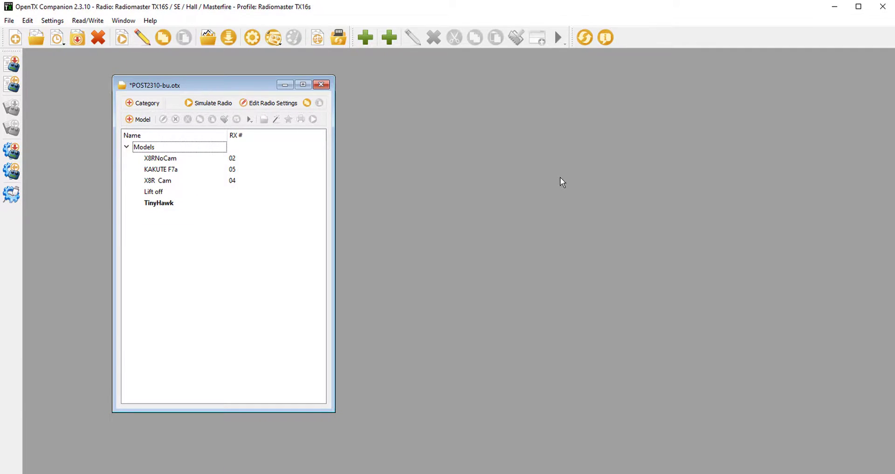
# Open the TinyHawk model and create input I7 with Buzz as both its input name and line name
pyautogui.click(175, 203)
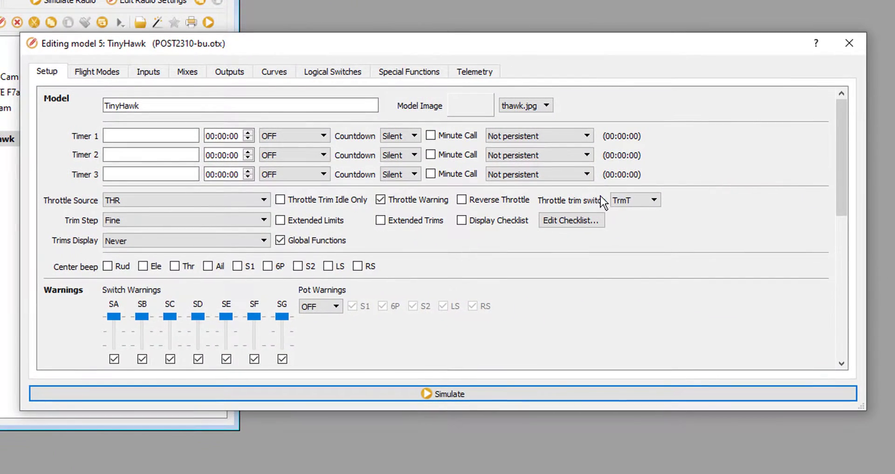
pyautogui.click(150, 72)
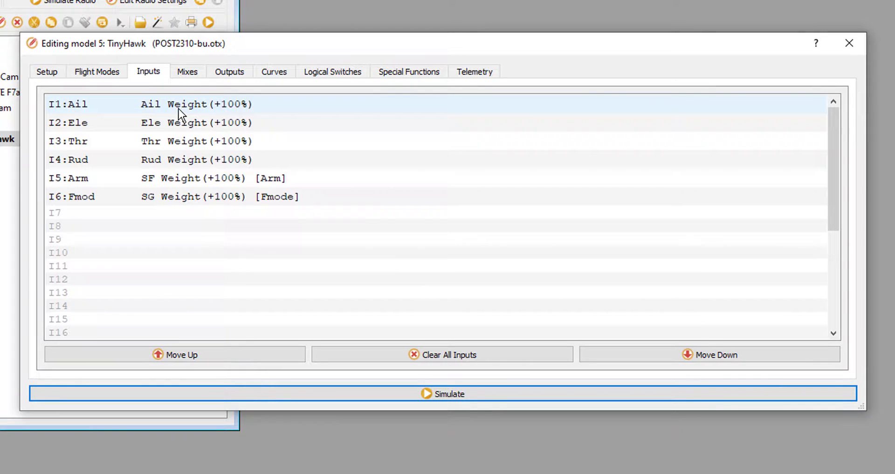
pyautogui.doubleClick(82, 212)
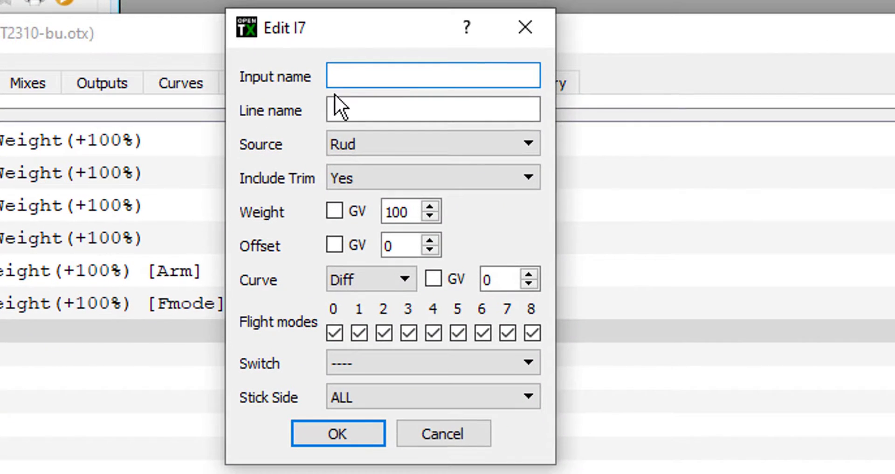
pyautogui.rightClick(354, 80)
pyautogui.click(448, 226)
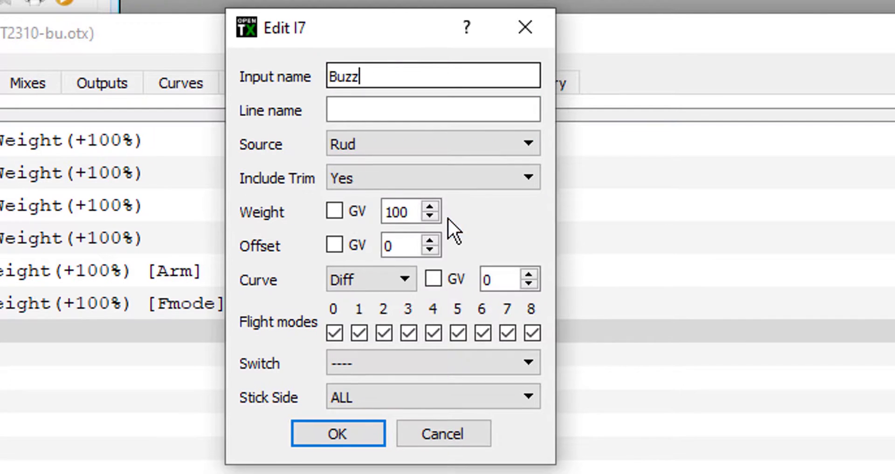
pyautogui.rightClick(373, 111)
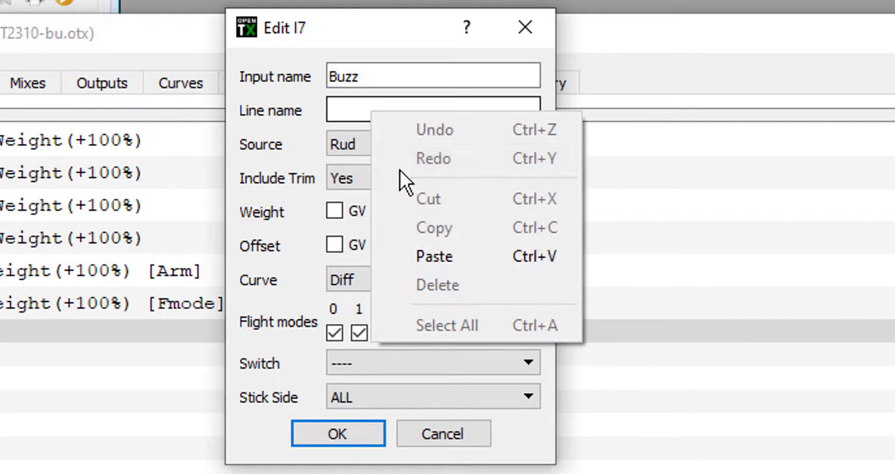
pyautogui.click(463, 253)
# Set the source of the Buzz input to switch SH and accept the input
pyautogui.click(475, 138)
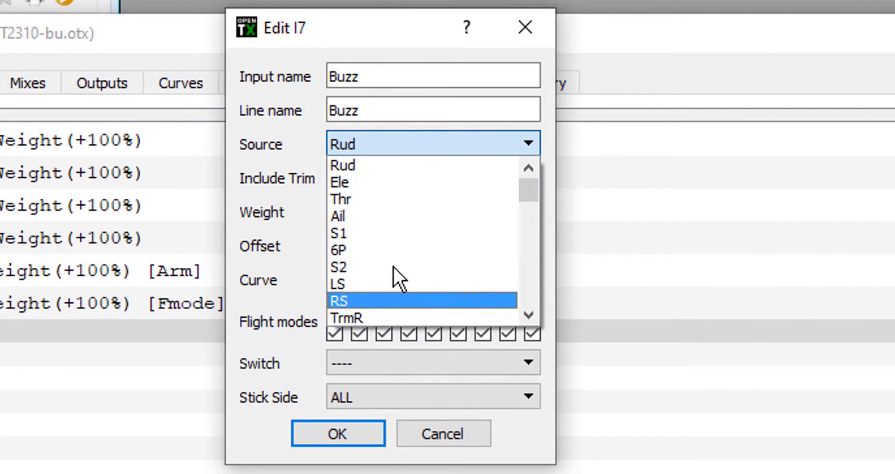
pyautogui.scroll(-6, 436, 280)
pyautogui.click(446, 254)
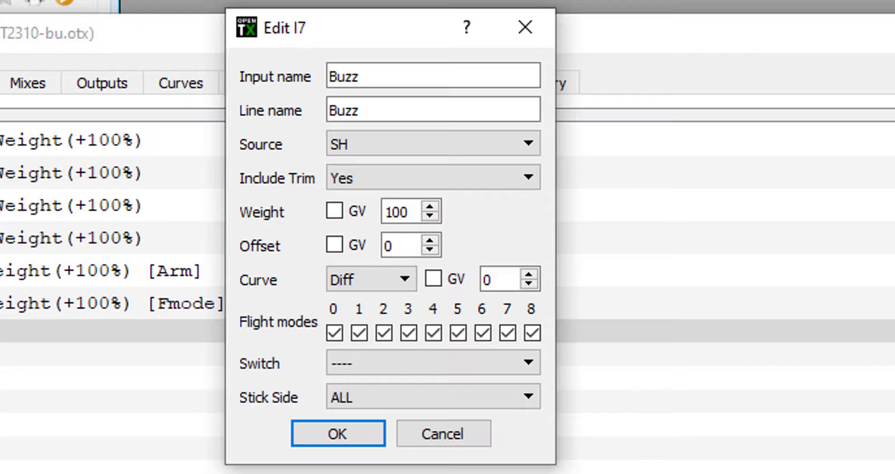
pyautogui.click(350, 441)
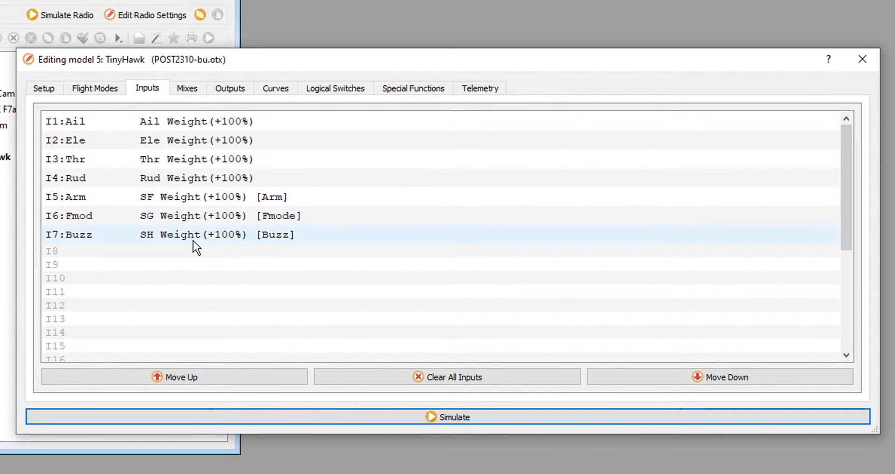
# Create a mix on channel CH7 named Buzz with I7:Buzz as its source
pyautogui.click(188, 88)
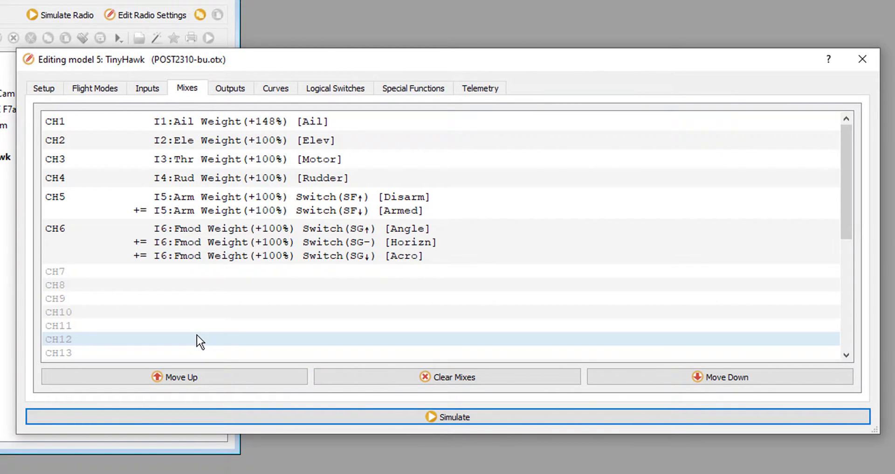
pyautogui.doubleClick(125, 270)
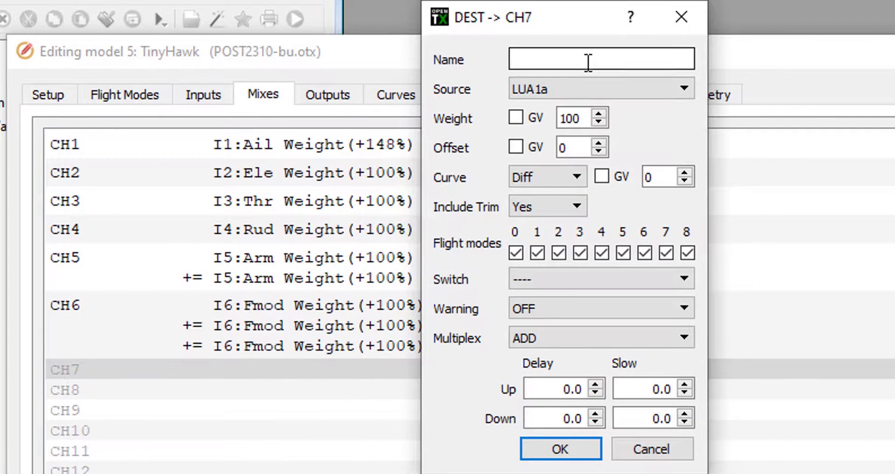
pyautogui.rightClick(588, 62)
pyautogui.click(659, 186)
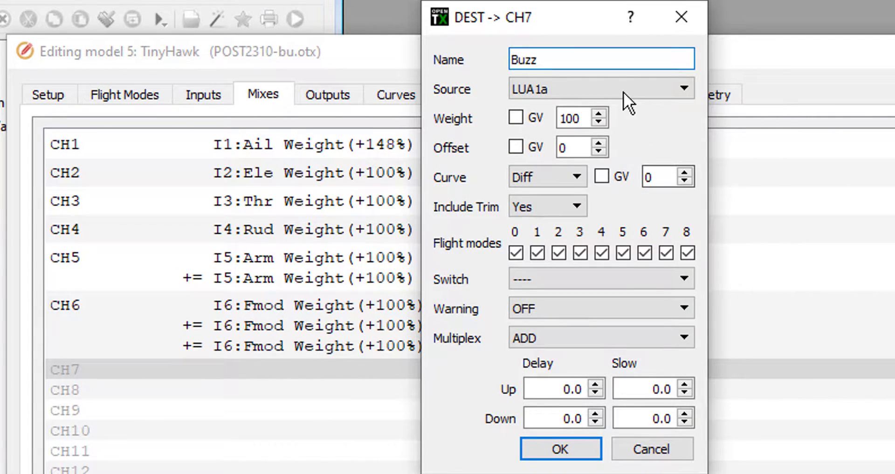
pyautogui.click(681, 88)
pyautogui.scroll(-1, 684, 130)
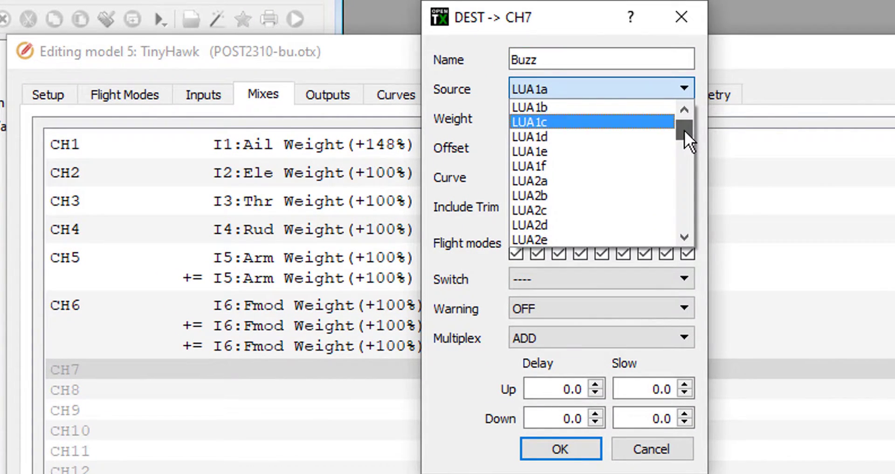
pyautogui.moveTo(685, 131); pyautogui.dragTo(684, 163)
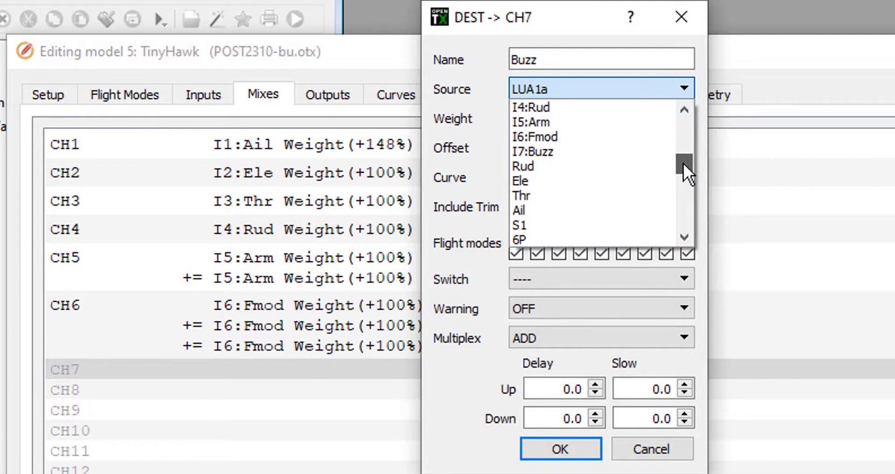
pyautogui.click(578, 150)
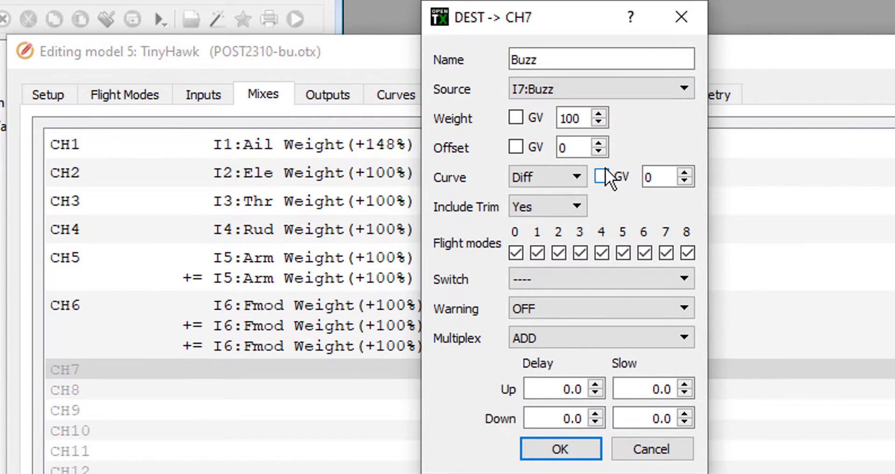
# Assign switch position SH↓ to the CH7 Buzz mix and accept the mix
pyautogui.click(536, 277)
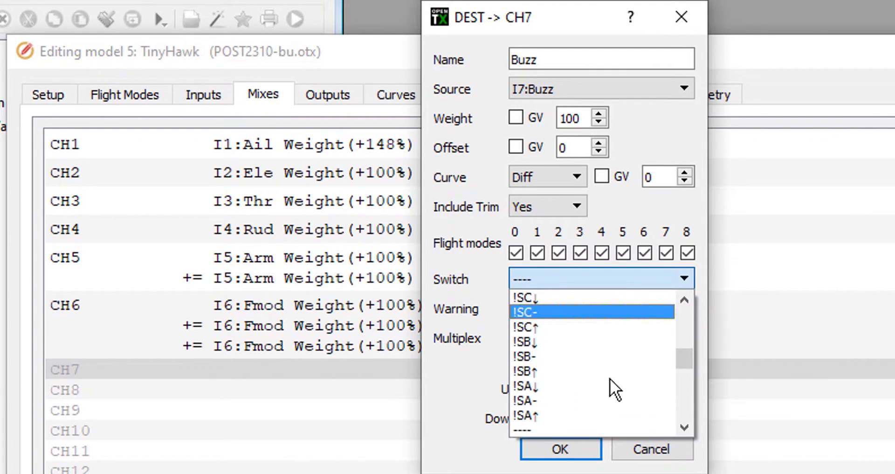
pyautogui.scroll(-3, 611, 382)
pyautogui.scroll(-4, 611, 382)
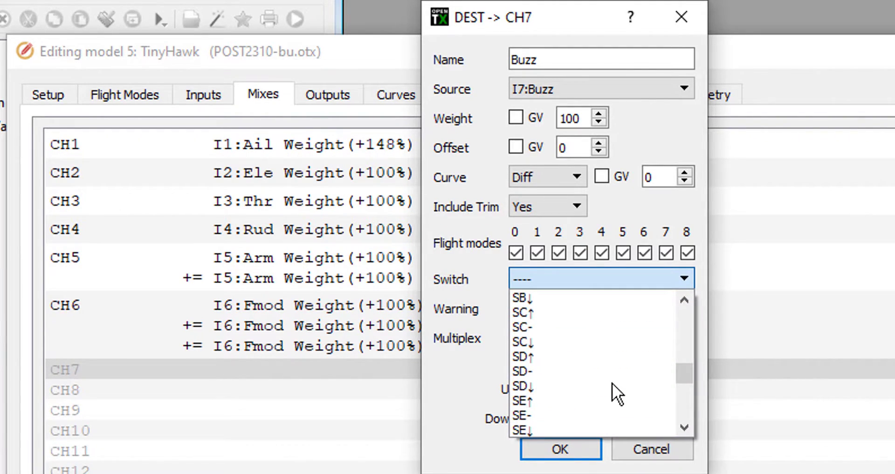
pyautogui.scroll(-1, 578, 388)
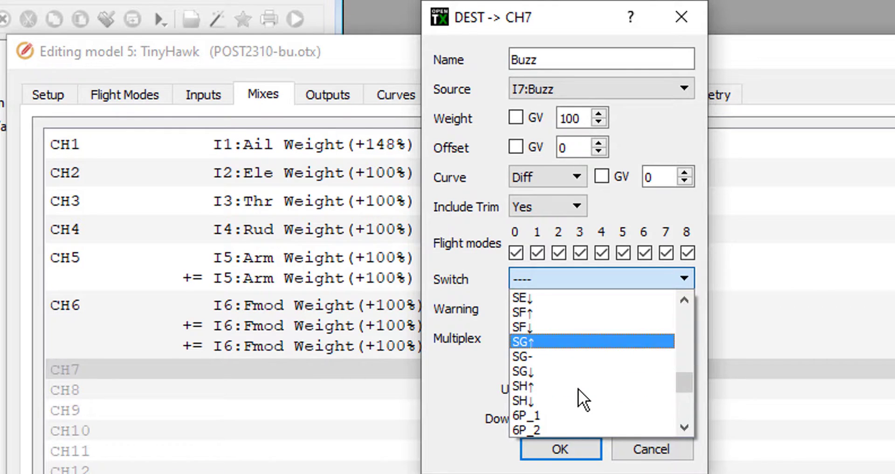
pyautogui.click(577, 397)
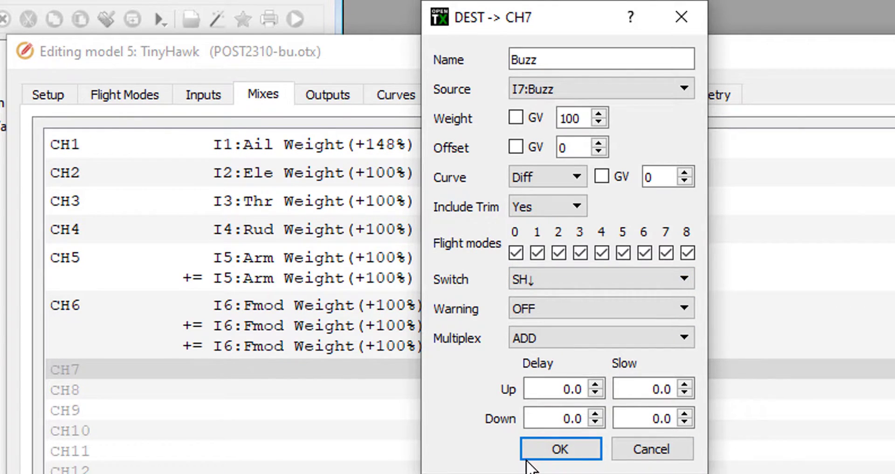
pyautogui.click(560, 447)
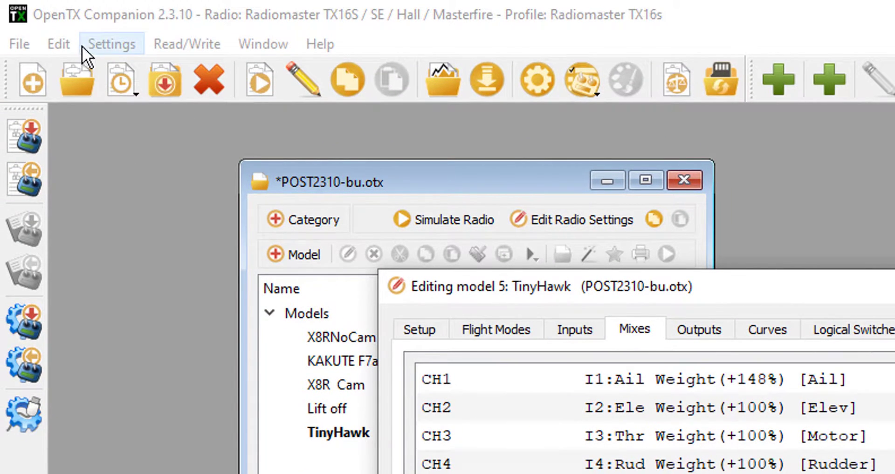
# Save the POST2310-bu.otx file and write the models and settings to the radio
pyautogui.click(20, 45)
pyautogui.click(140, 134)
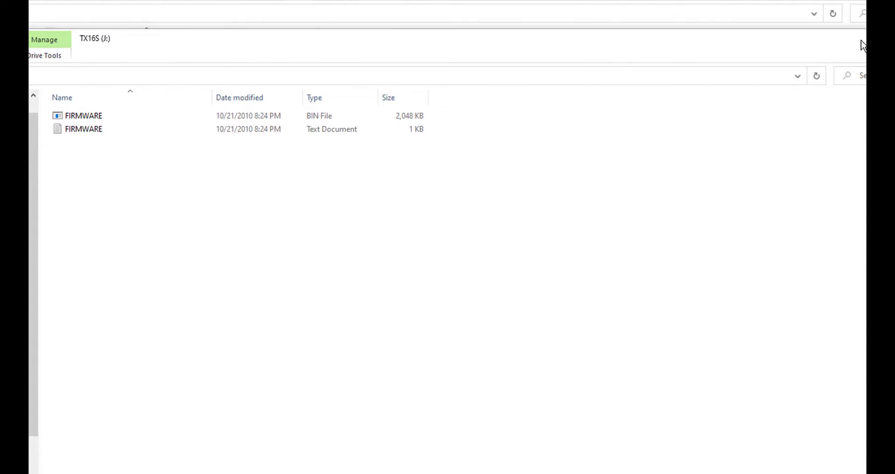
pyautogui.click(862, 42)
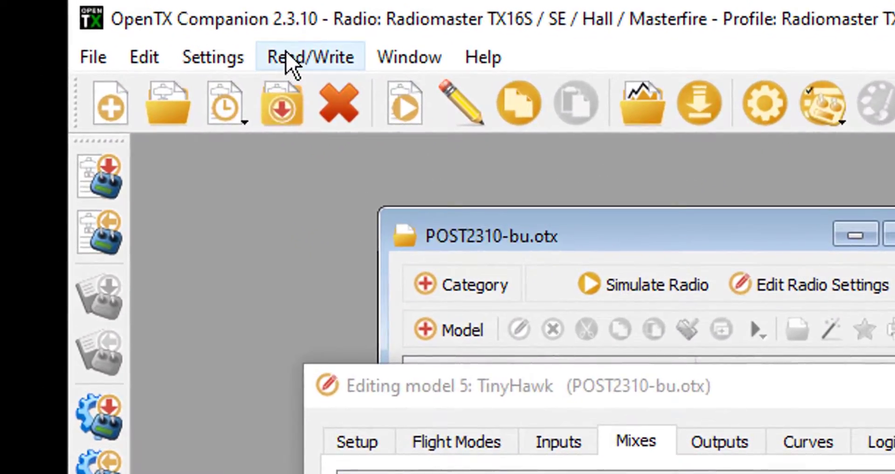
pyautogui.click(259, 53)
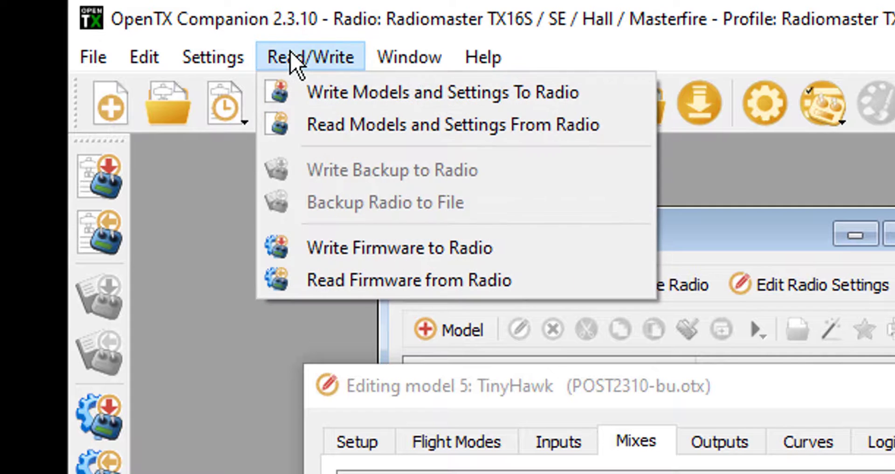
pyautogui.click(368, 92)
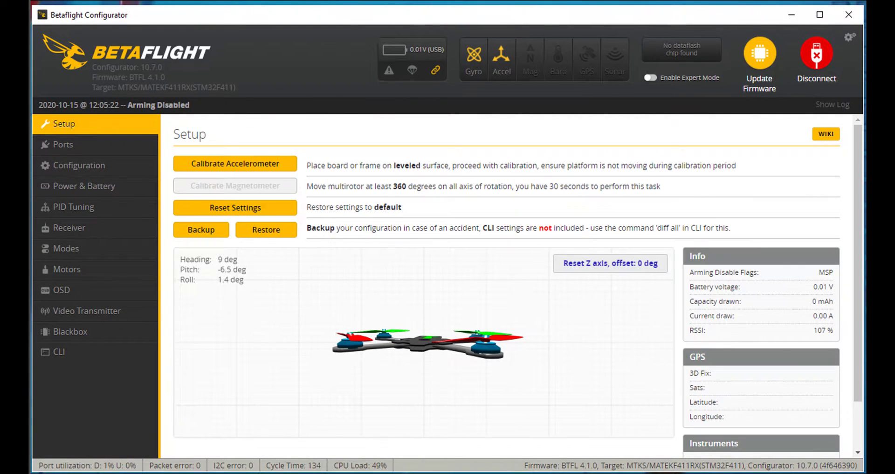
# Switch to Betaflight Configurator, check the receiver channels, and add an AUX 3 range to the BEEPER mode
pyautogui.click(78, 226)
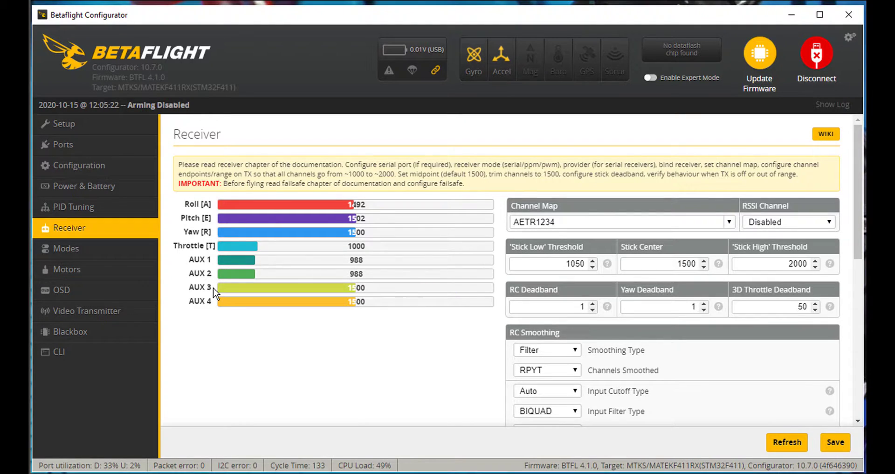
pyautogui.click(93, 248)
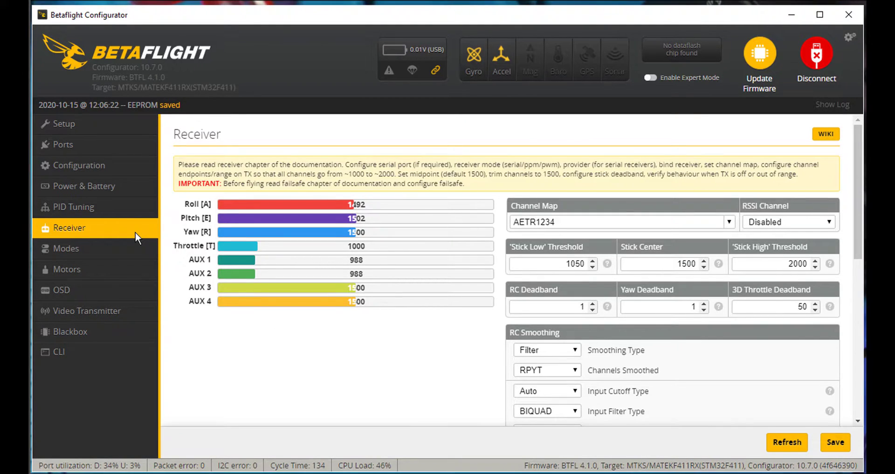
pyautogui.click(106, 252)
pyautogui.scroll(-3, 555, 310)
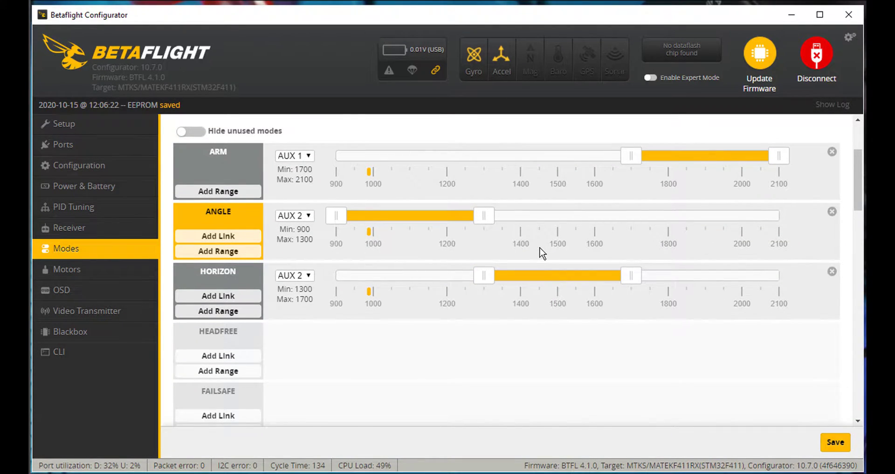
pyautogui.scroll(-4, 542, 253)
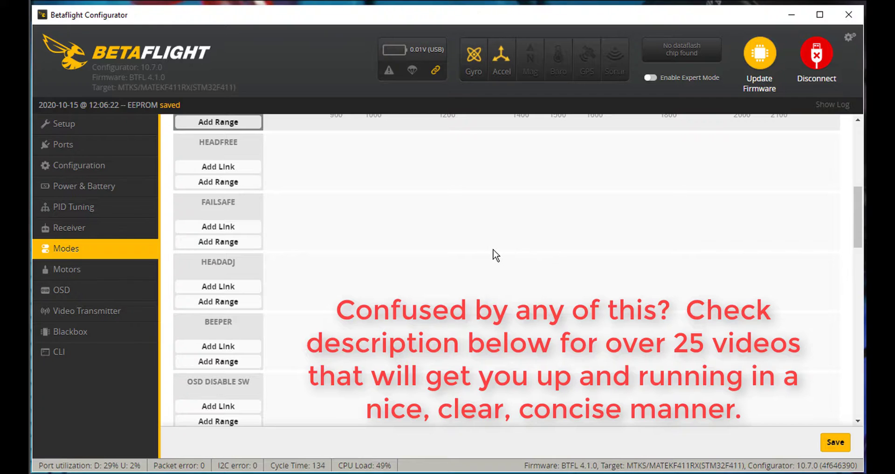
pyautogui.scroll(-2, 281, 245)
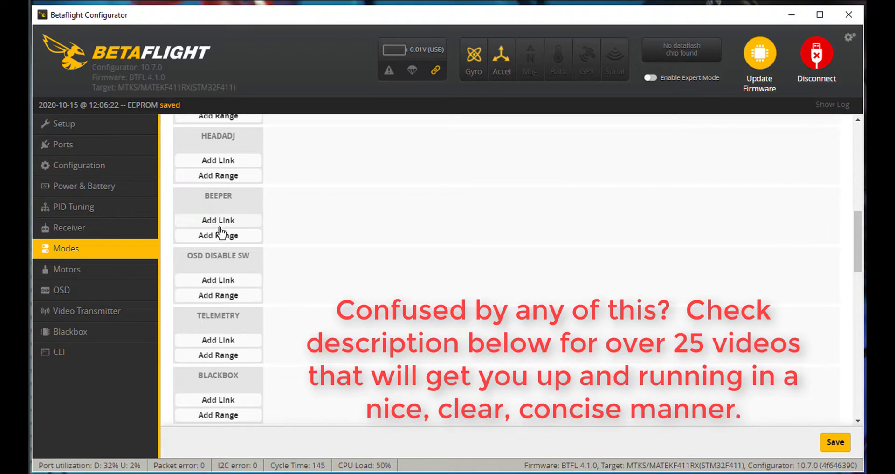
pyautogui.click(236, 236)
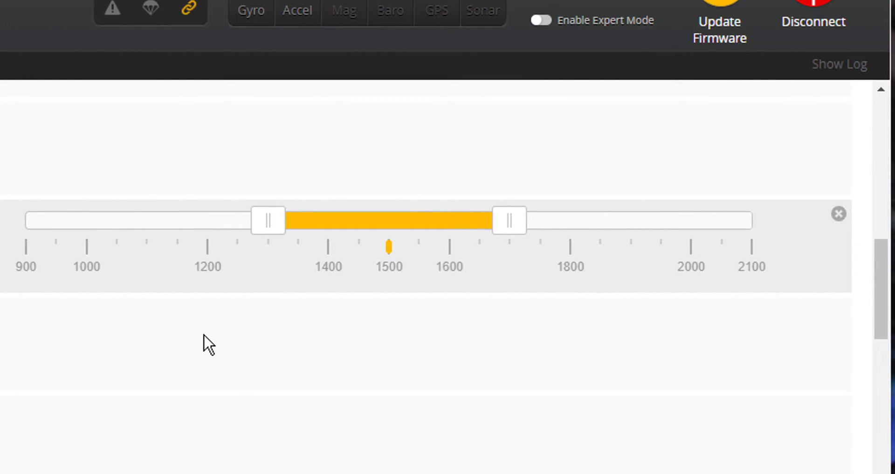
# Set the BEEPER mode's AUX 3 activation range to 1700–2100 and save the modes
pyautogui.moveTo(401, 217); pyautogui.dragTo(700, 237)
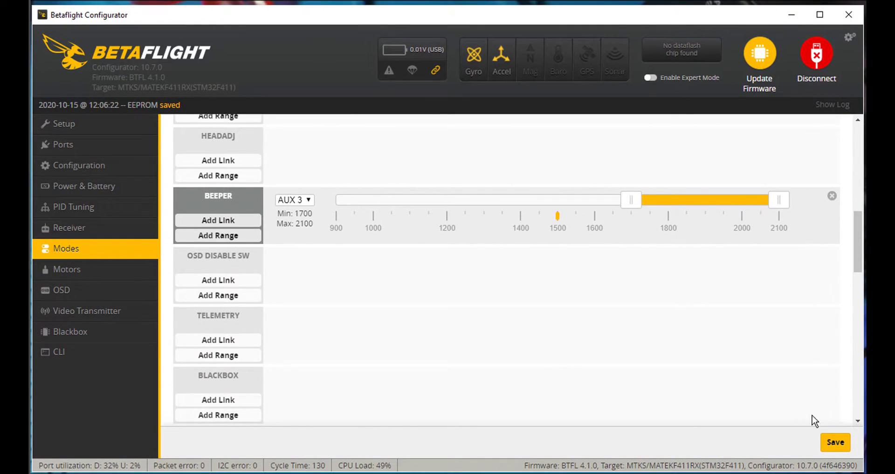
pyautogui.click(842, 446)
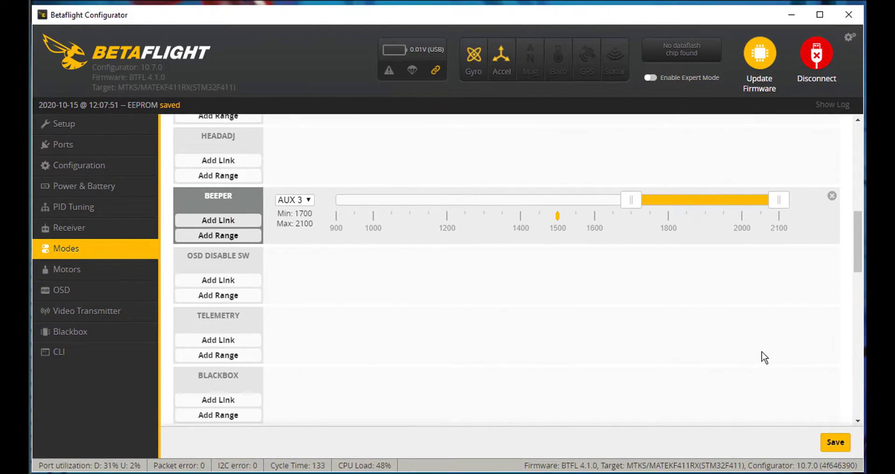
pyautogui.scroll(3, 530, 342)
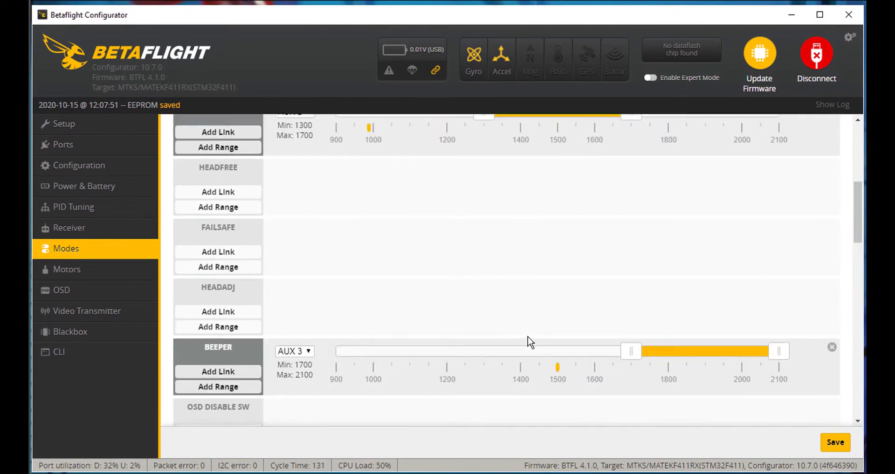
pyautogui.scroll(10, 530, 342)
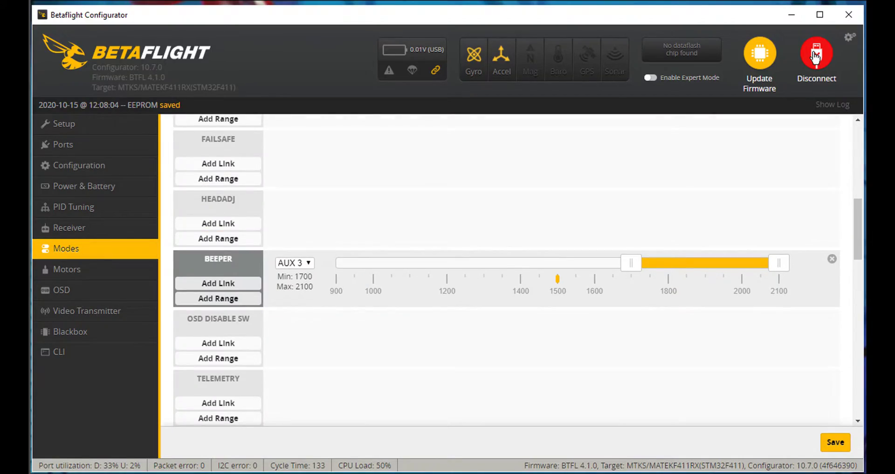